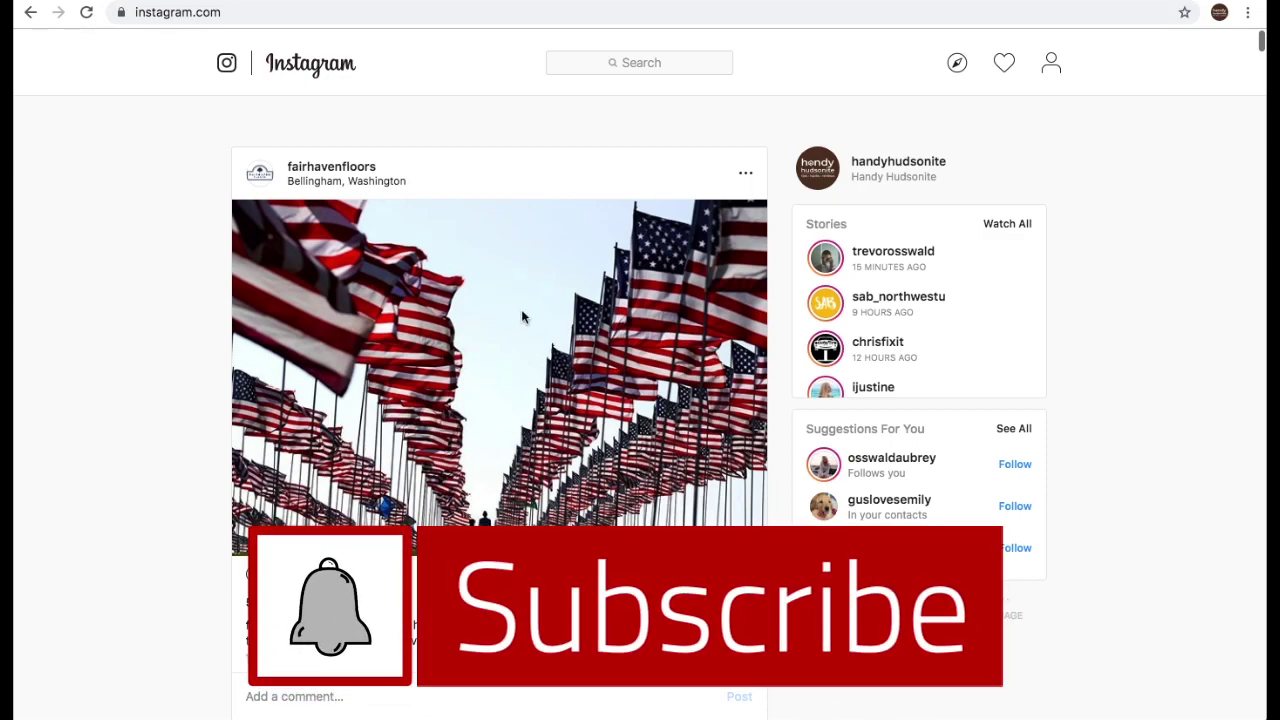
Step: Open the fairhavenfloors profile from the feed and bring up its post with the rows of American flags
click(338, 172)
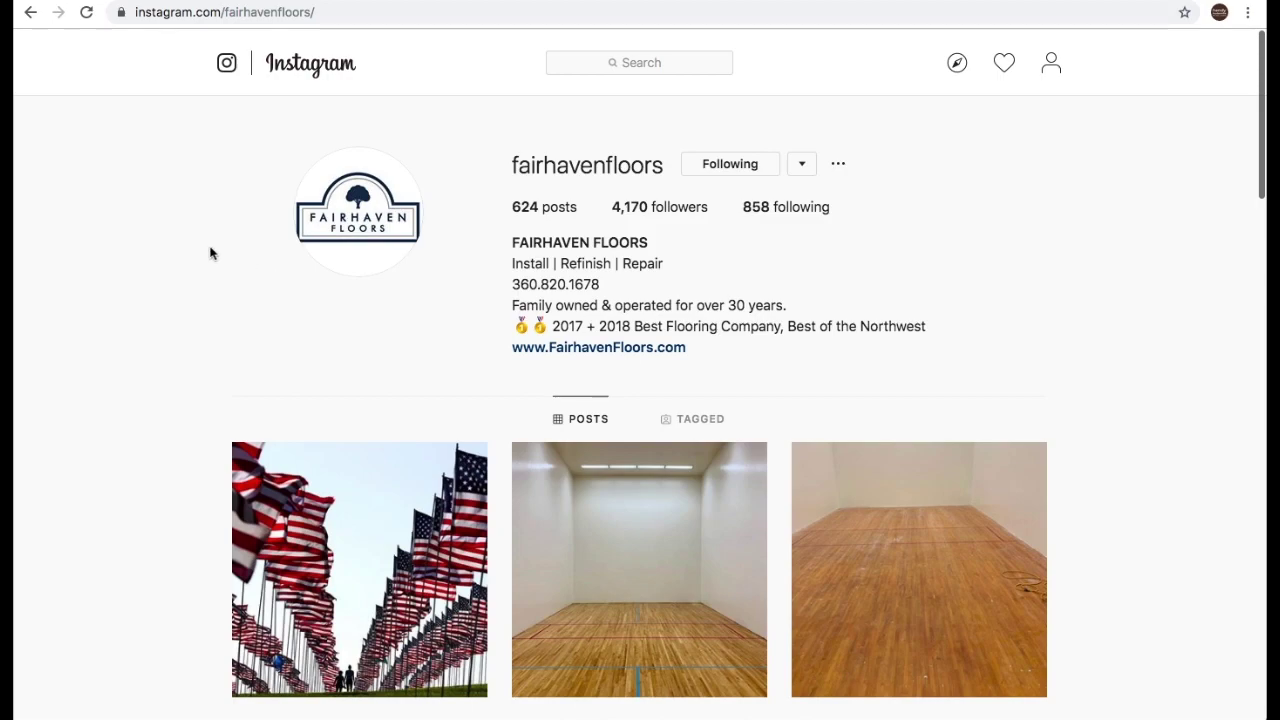
scroll(210, 253, down, 1)
scroll(210, 253, down, 1)
scroll(210, 253, up, 1)
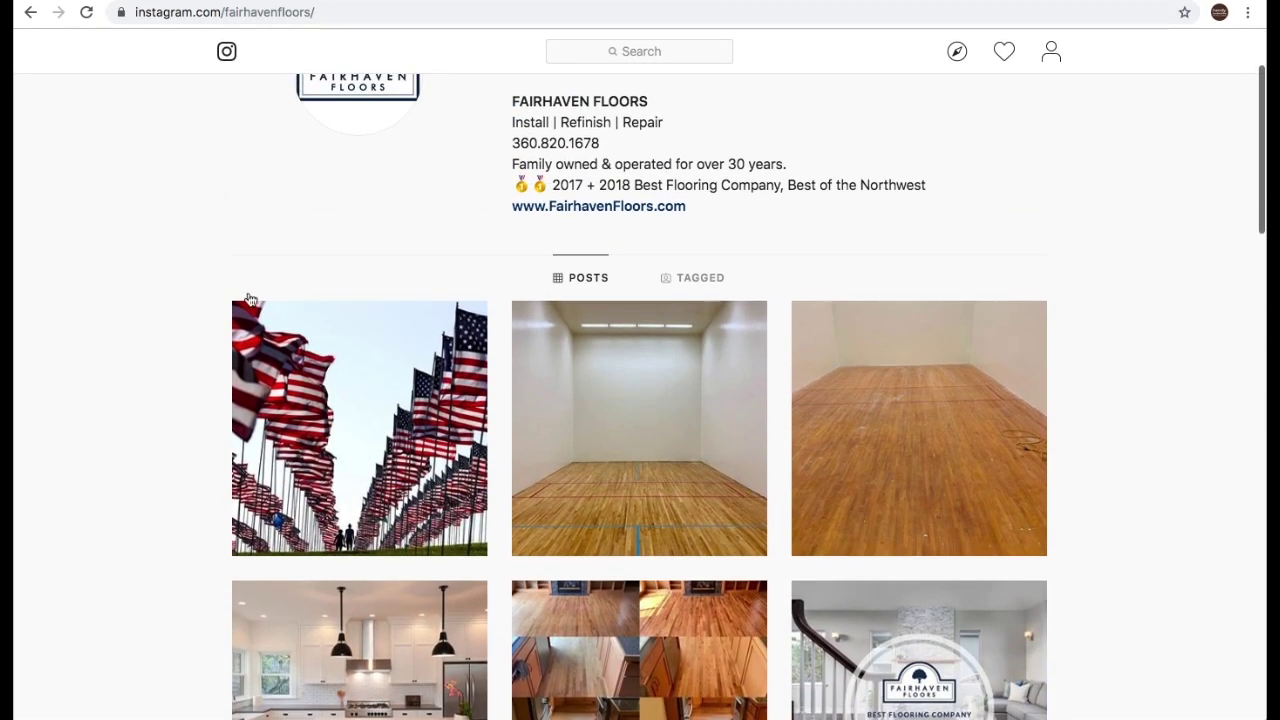
click(384, 385)
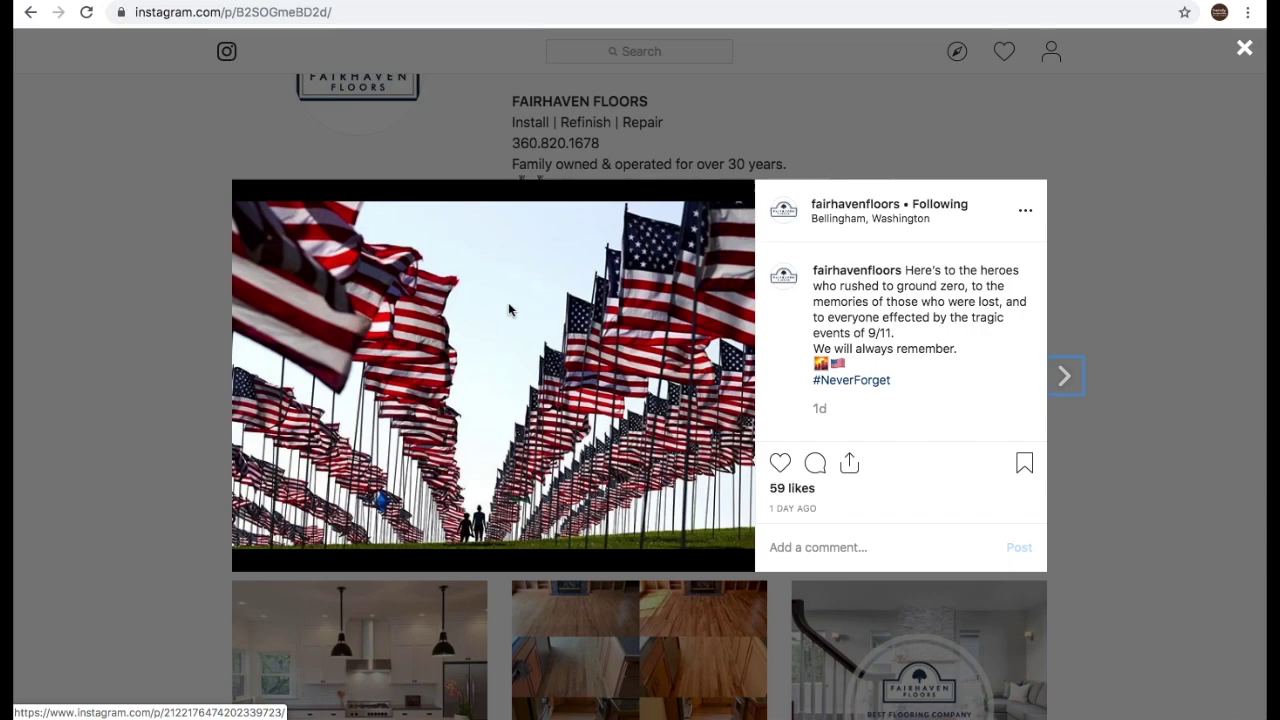
right_click(562, 343)
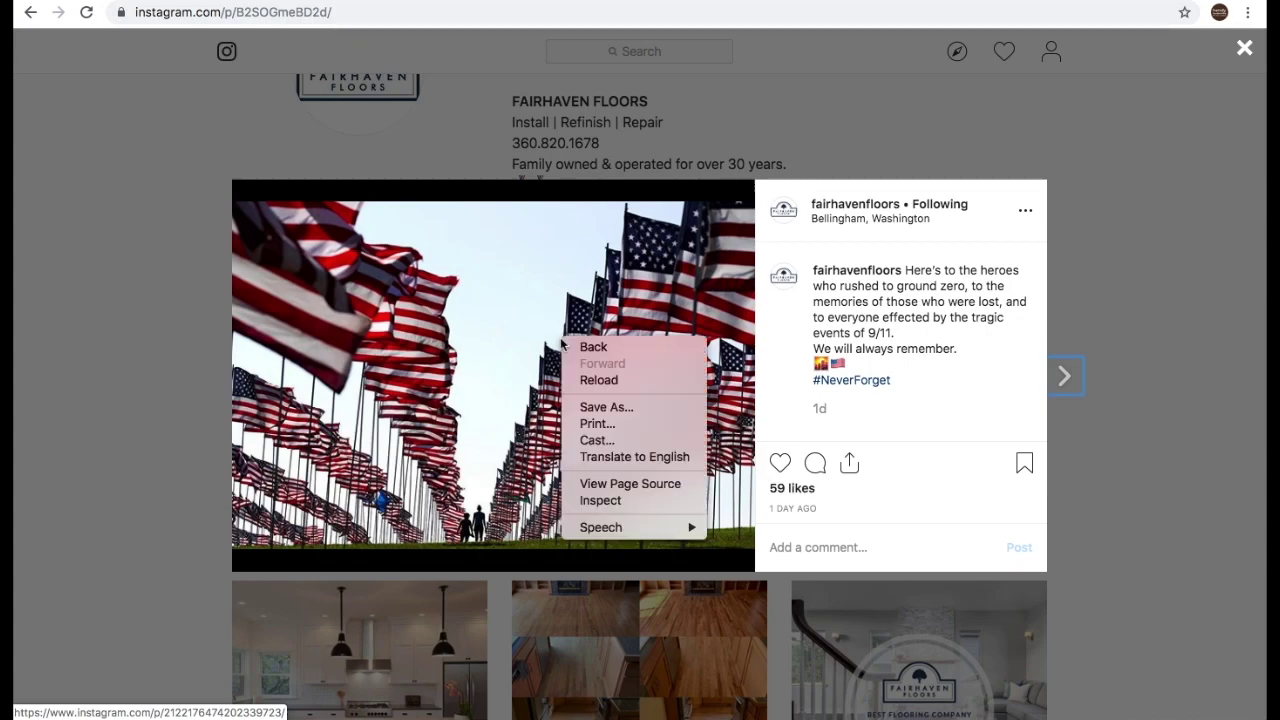
click(606, 407)
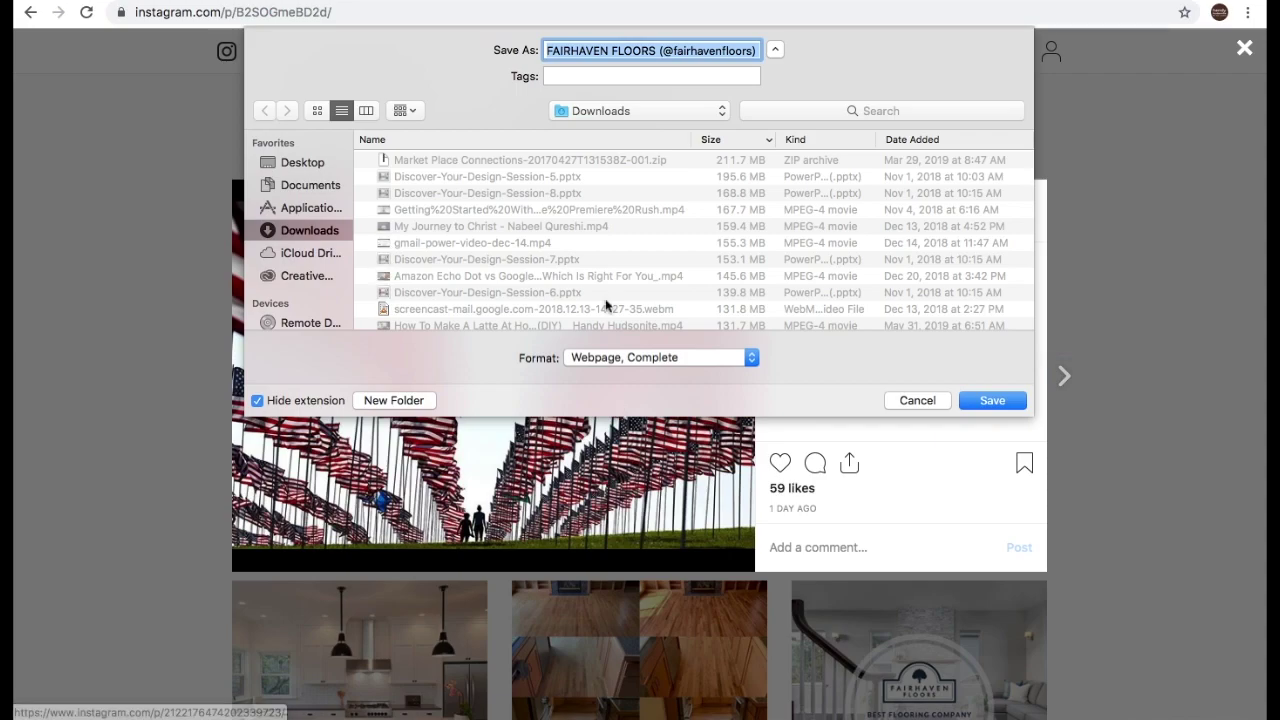
click(656, 52)
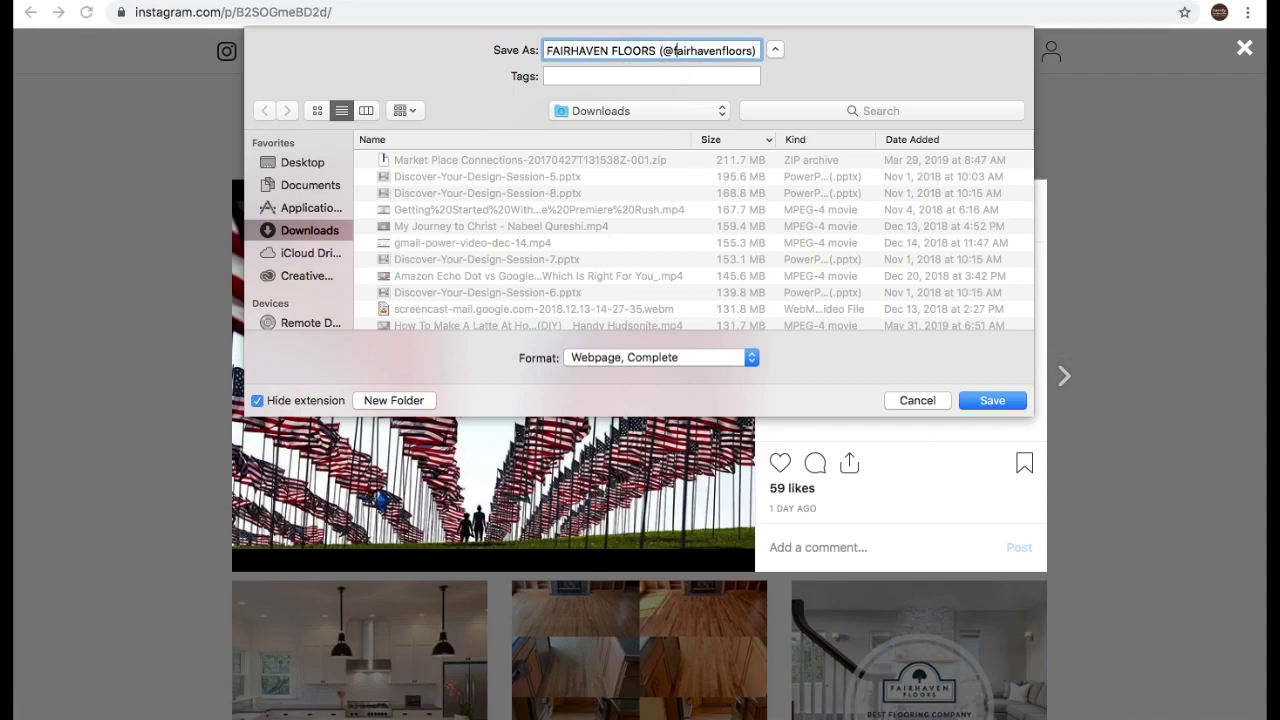
key(Right)
key(Right)
key(Right)
key(Right)
key(Right)
key(Right)
key(Right)
key(Right)
key(Right)
key(Right)
key(Right)
key(Right)
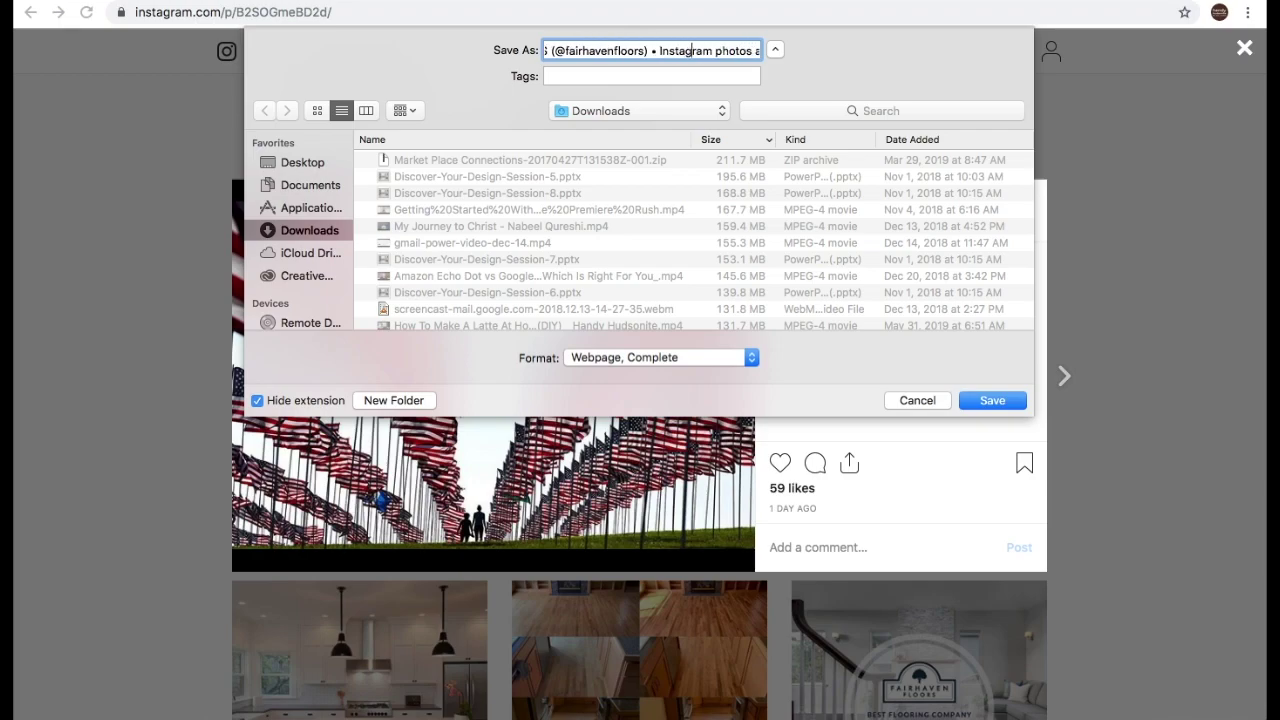
key(Right)
key(Right)
key(Right)
key(Right)
key(Right)
key(Right)
key(Right)
key(Right)
key(Right)
key(Right)
key(Right)
key(Right)
key(Right)
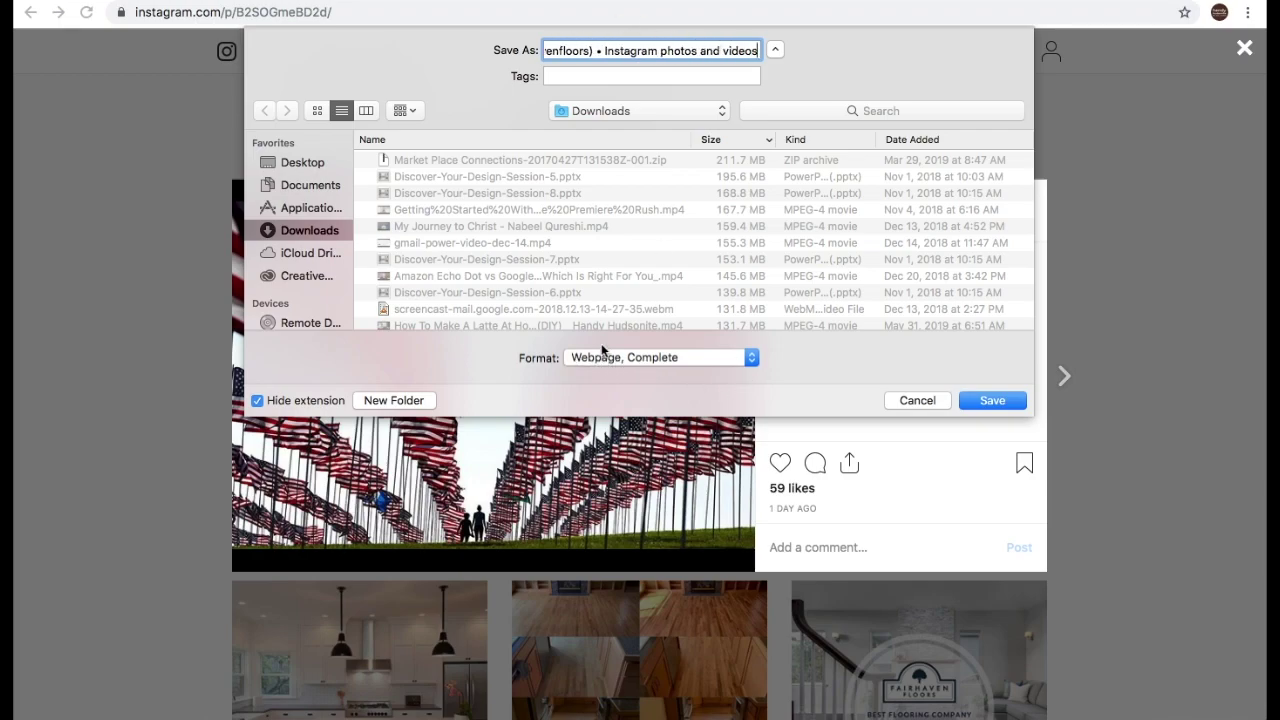
click(920, 402)
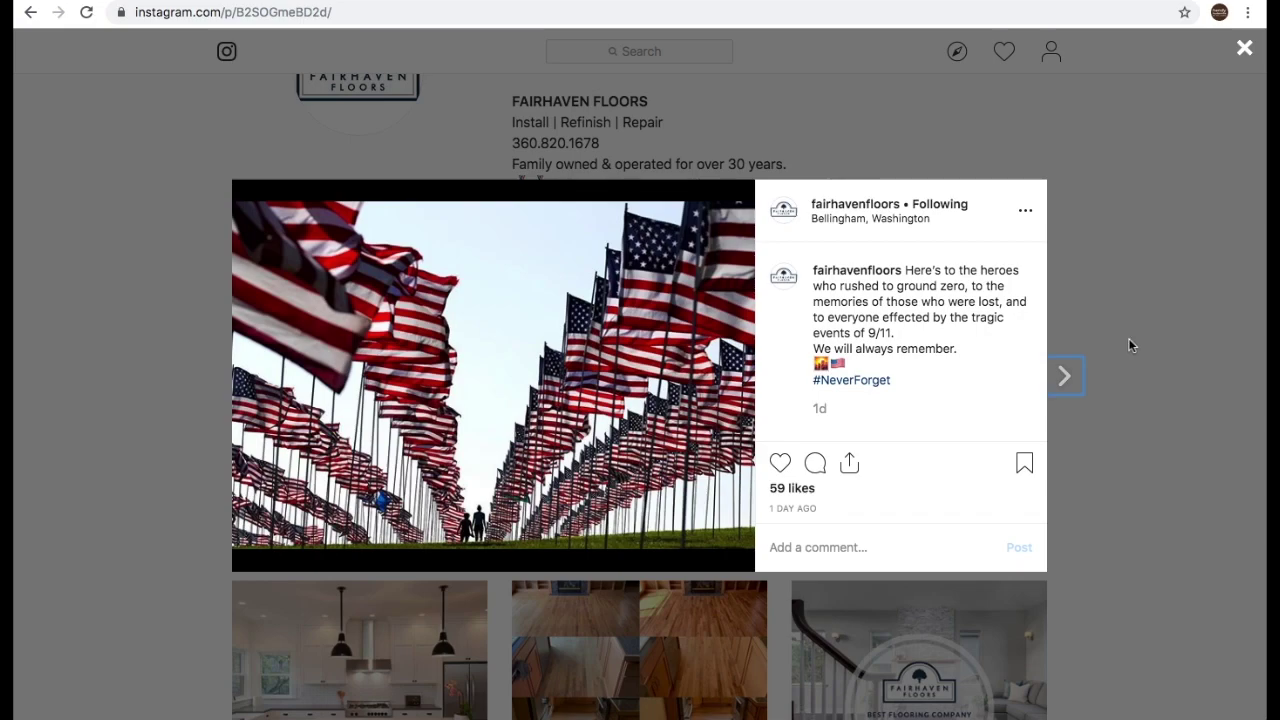
Step: Open the page source of the American flags post and skim through the code
right_click(1142, 398)
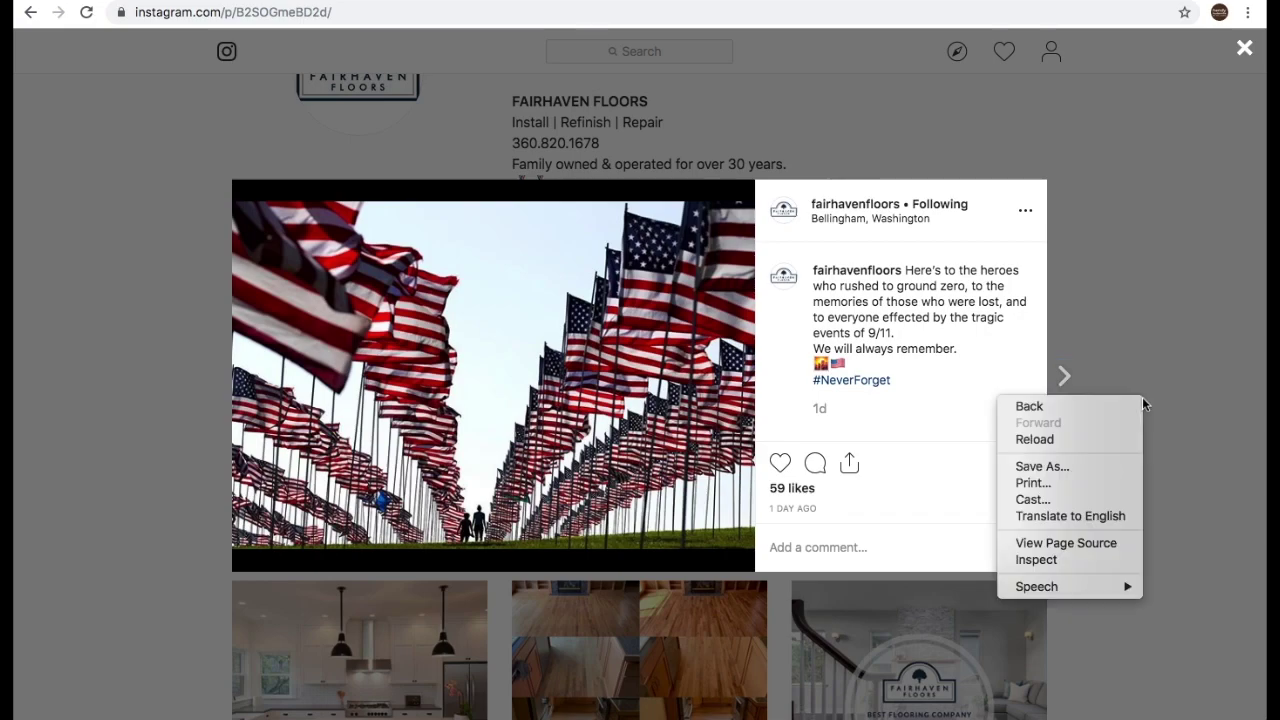
click(1108, 544)
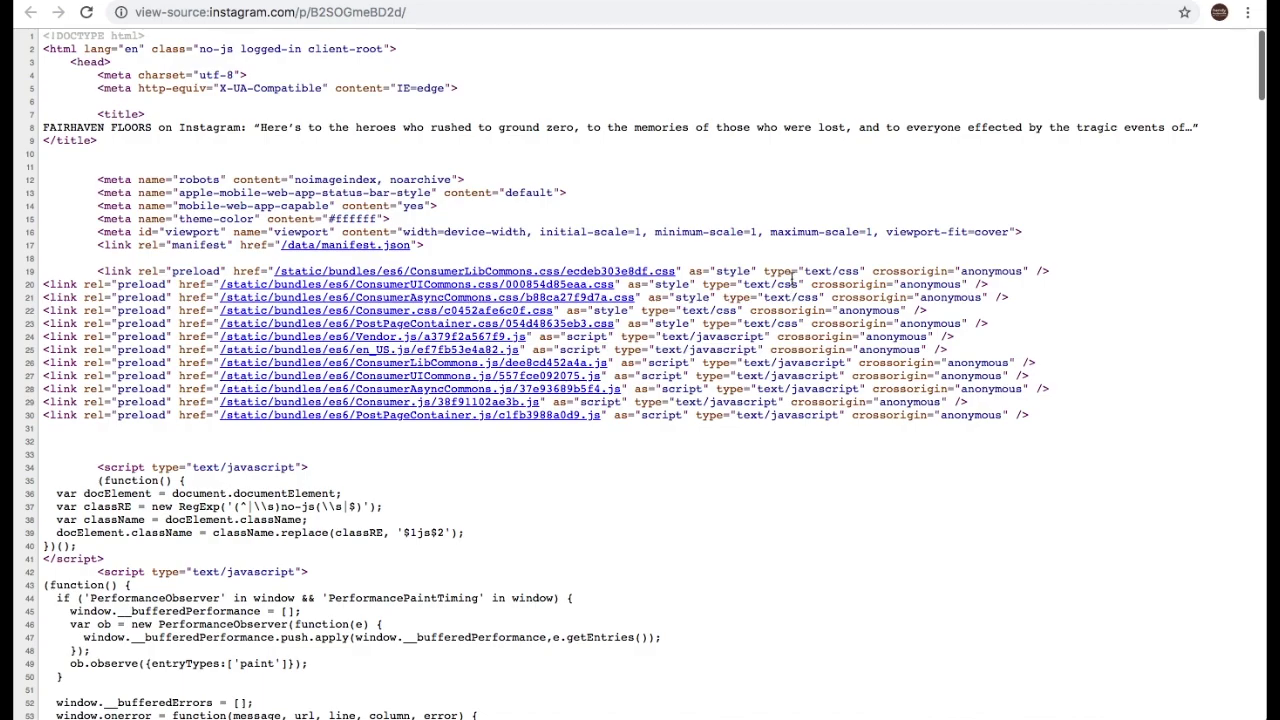
scroll(791, 277, down, 3)
scroll(793, 279, up, 3)
scroll(920, 320, down, 8)
scroll(922, 321, down, 8)
scroll(924, 329, up, 5)
scroll(924, 329, up, 10)
Step: Search the page source for ".jpg"
key(super+f)
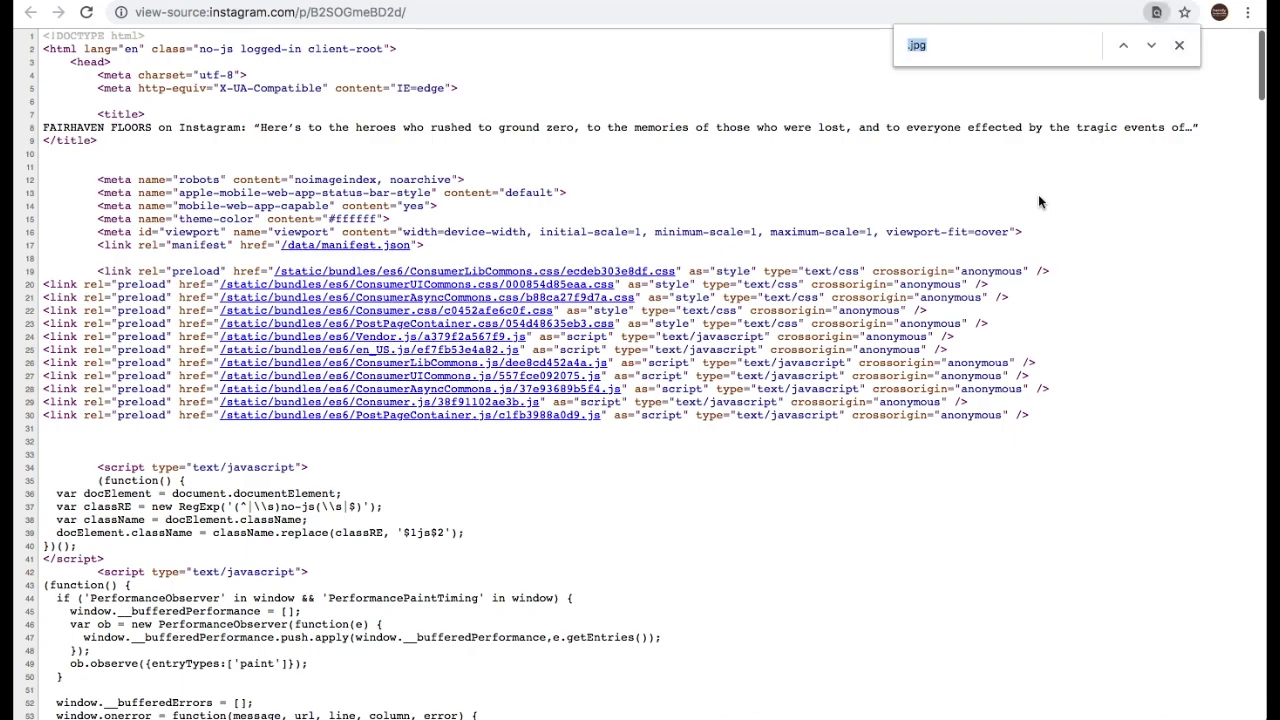
click(980, 44)
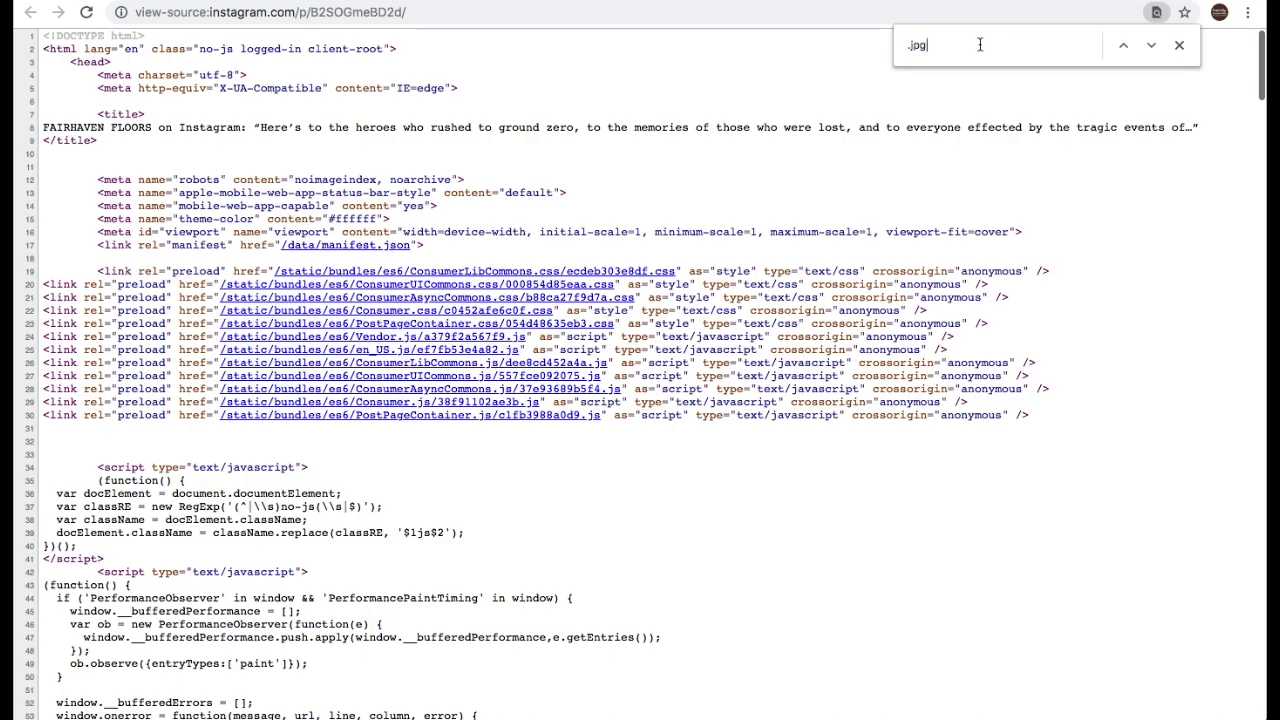
click(909, 46)
drag(909, 46, 963, 49)
text(.j)
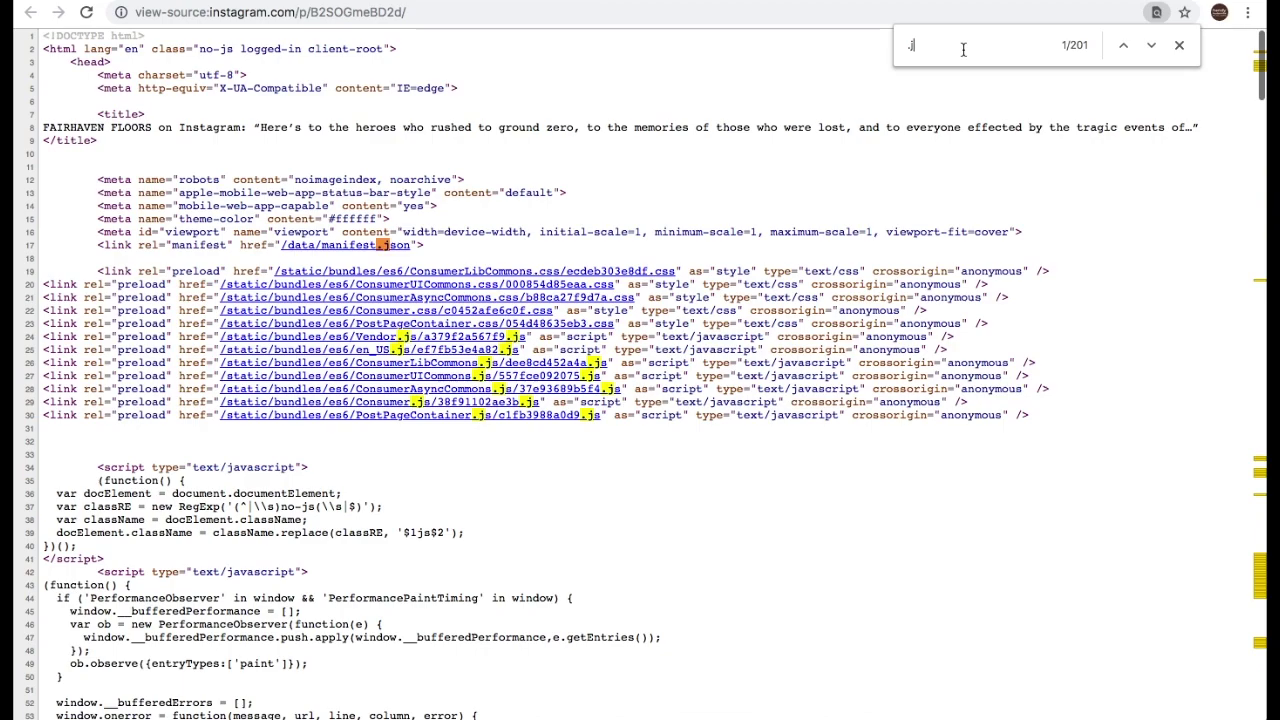
text(pg)
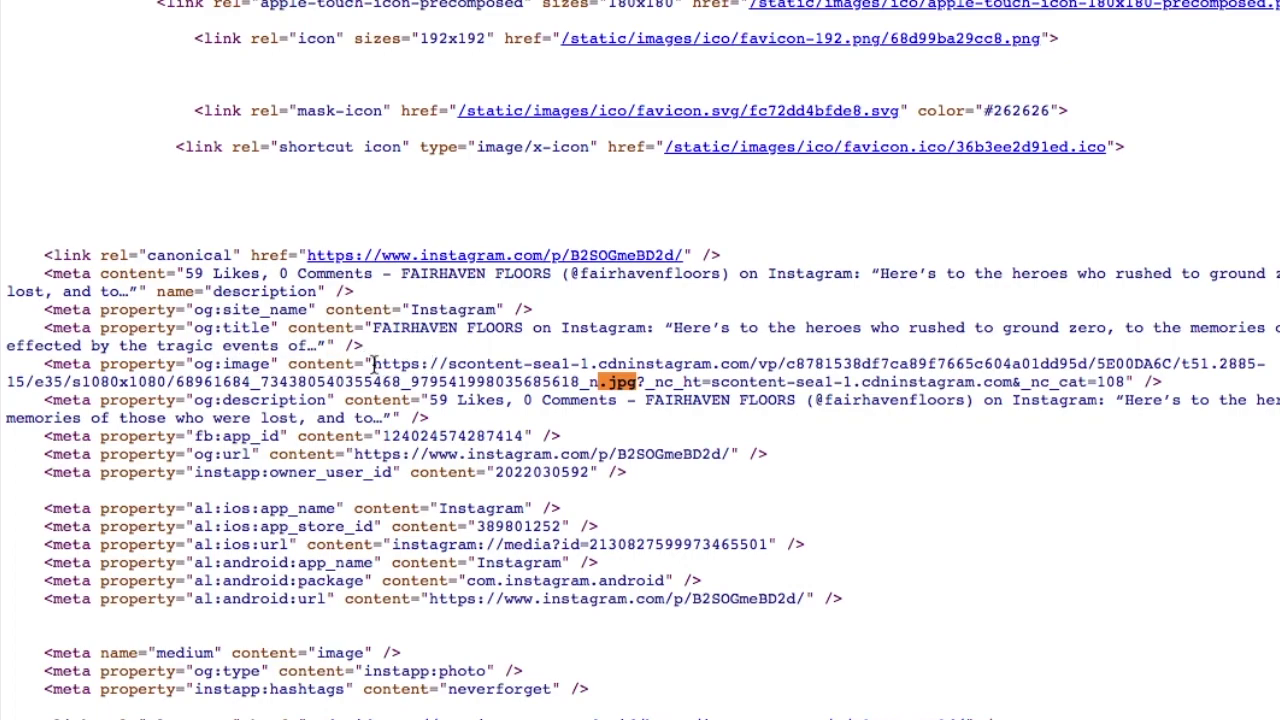
Step: Copy the full image URL from the content value of the og:image meta tag, without the quotation marks
drag(372, 364, 1127, 383)
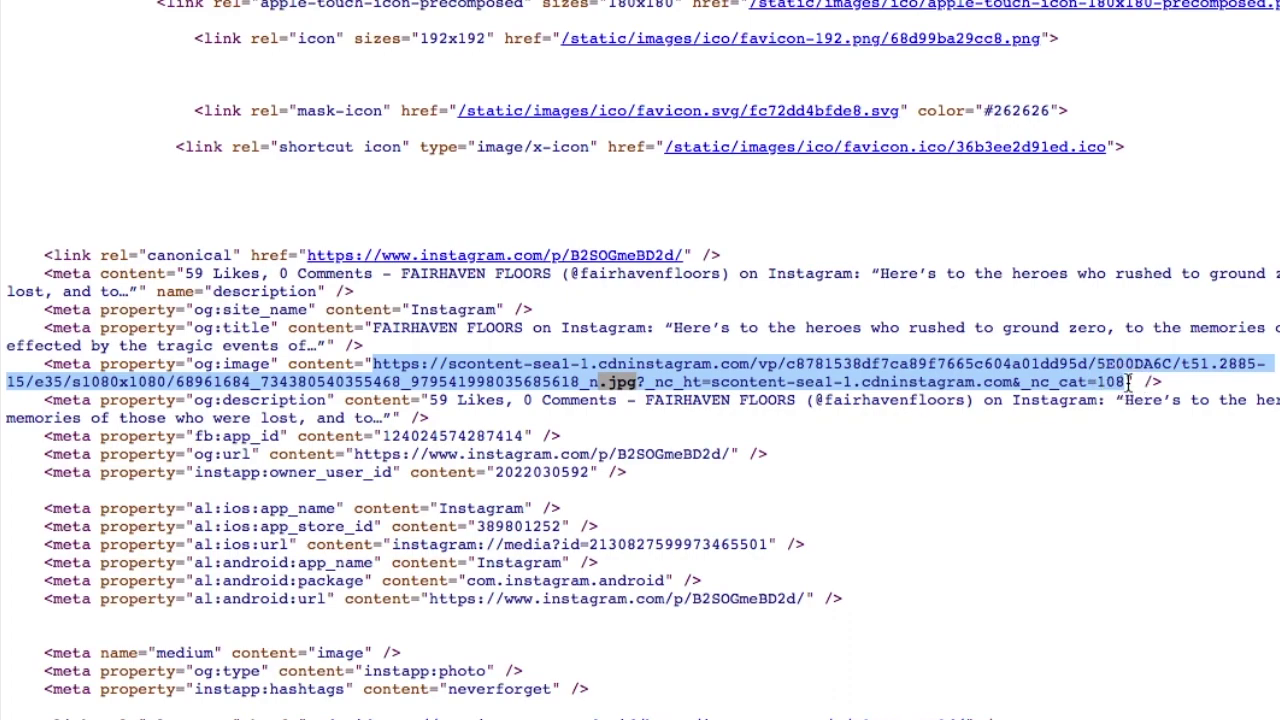
right_click(1008, 384)
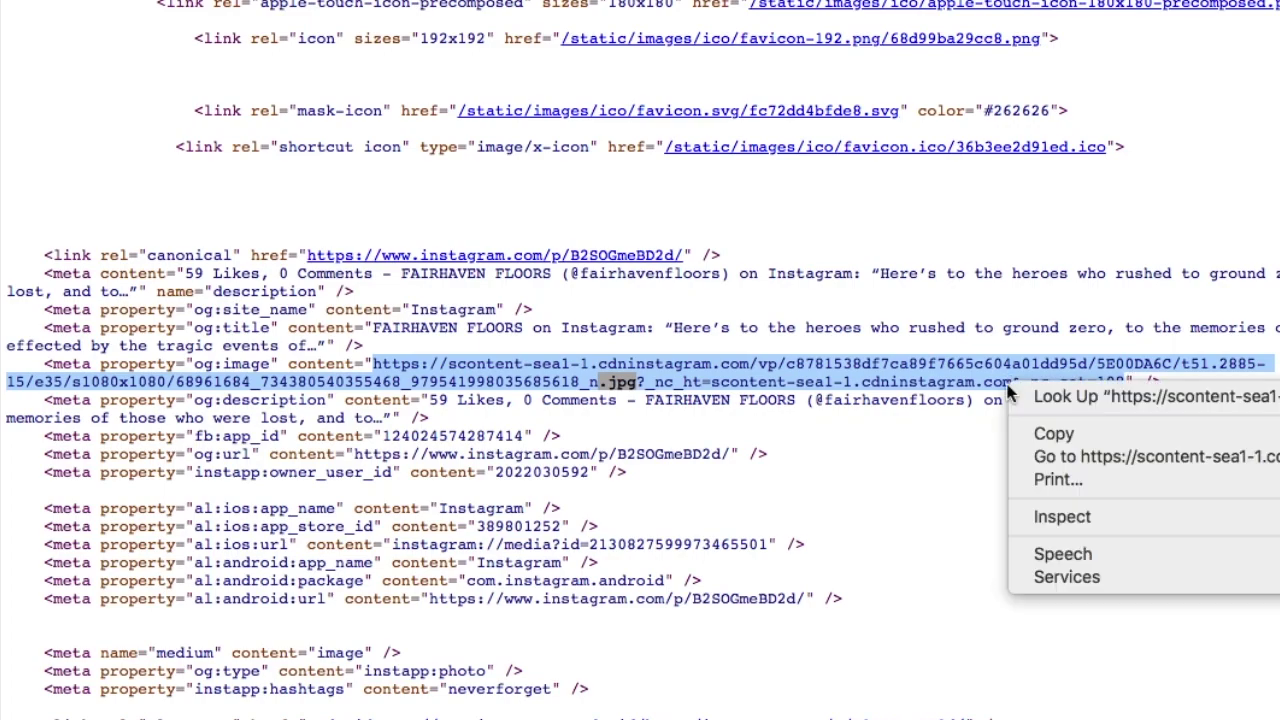
click(1056, 434)
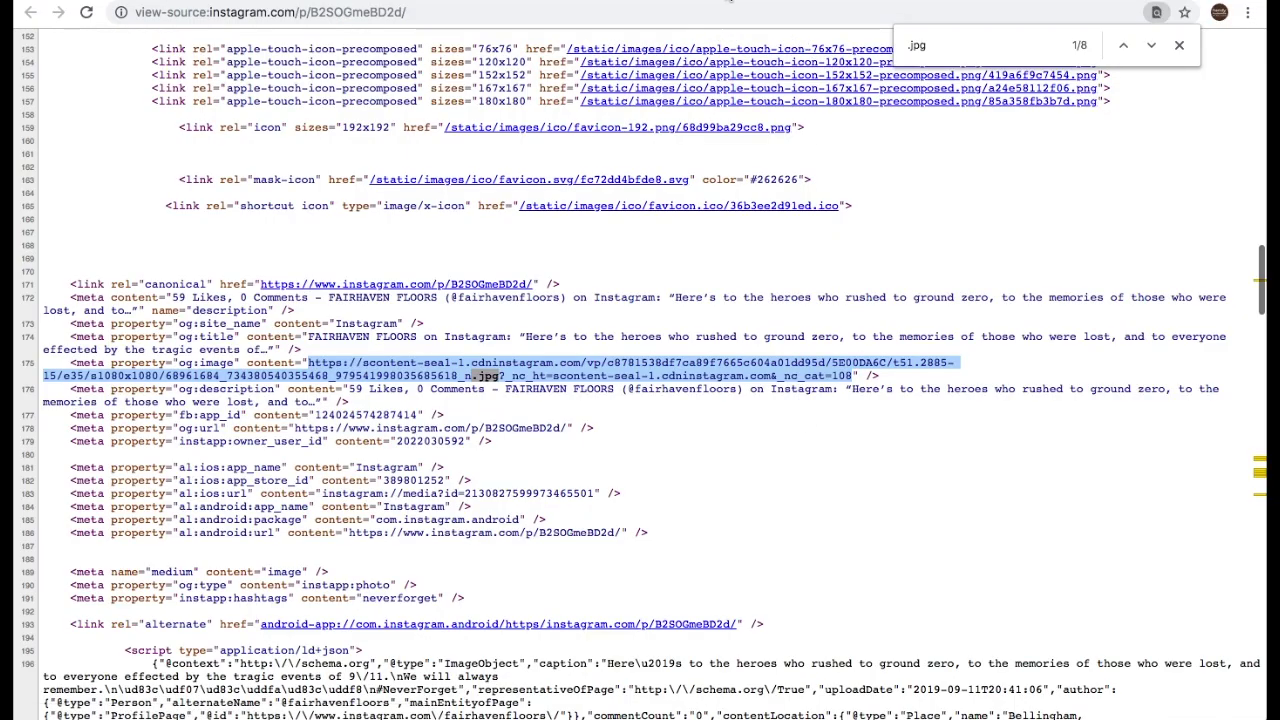
Step: Load the copied image URL in a new browser tab
key(ctrl+t)
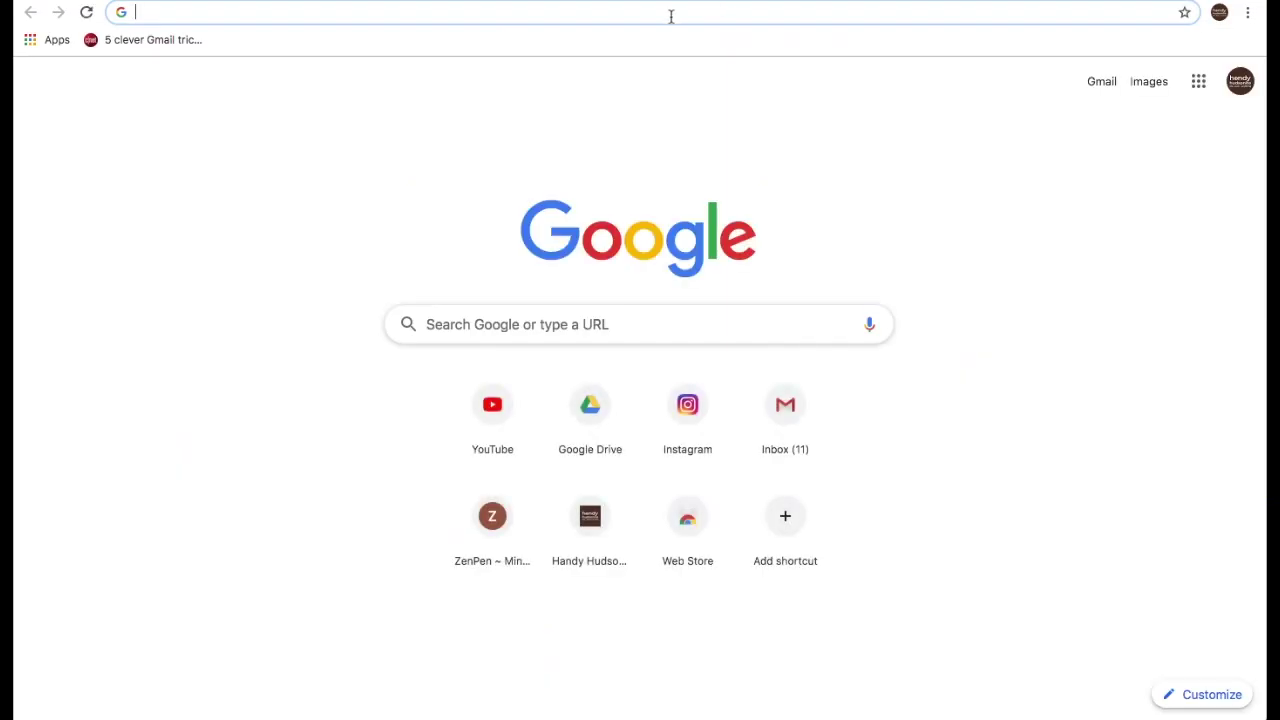
right_click(671, 16)
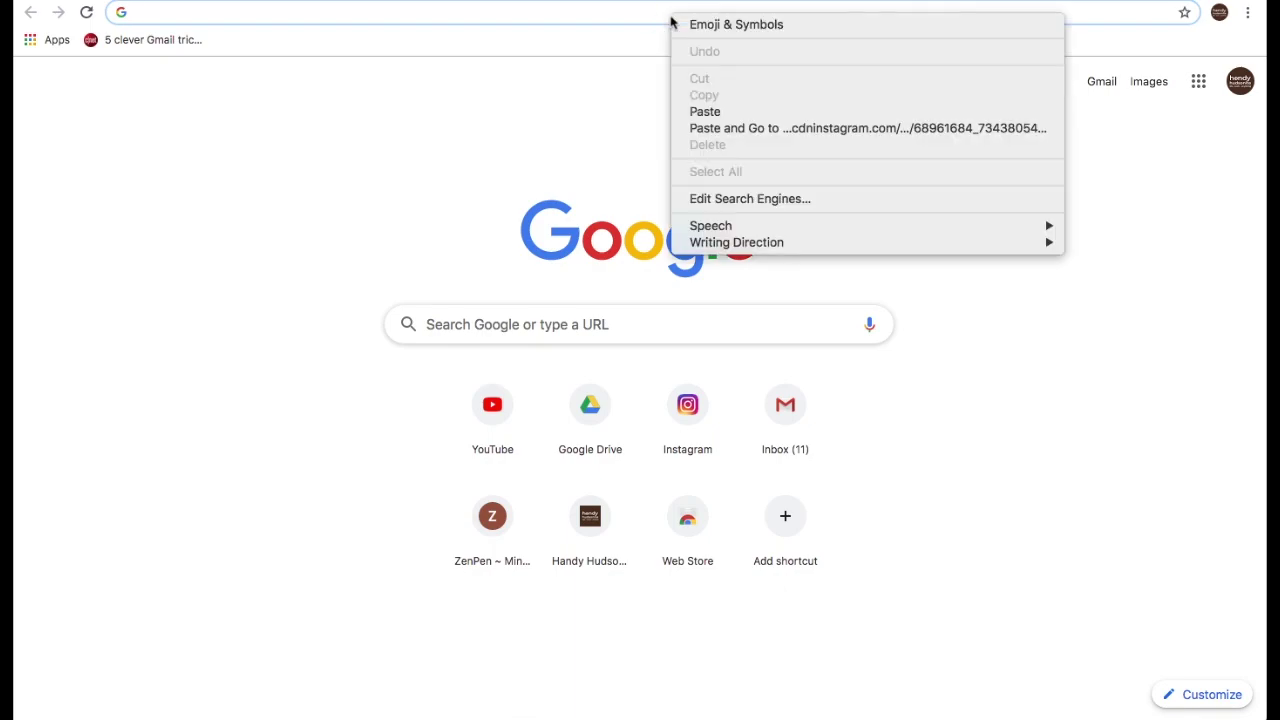
click(709, 112)
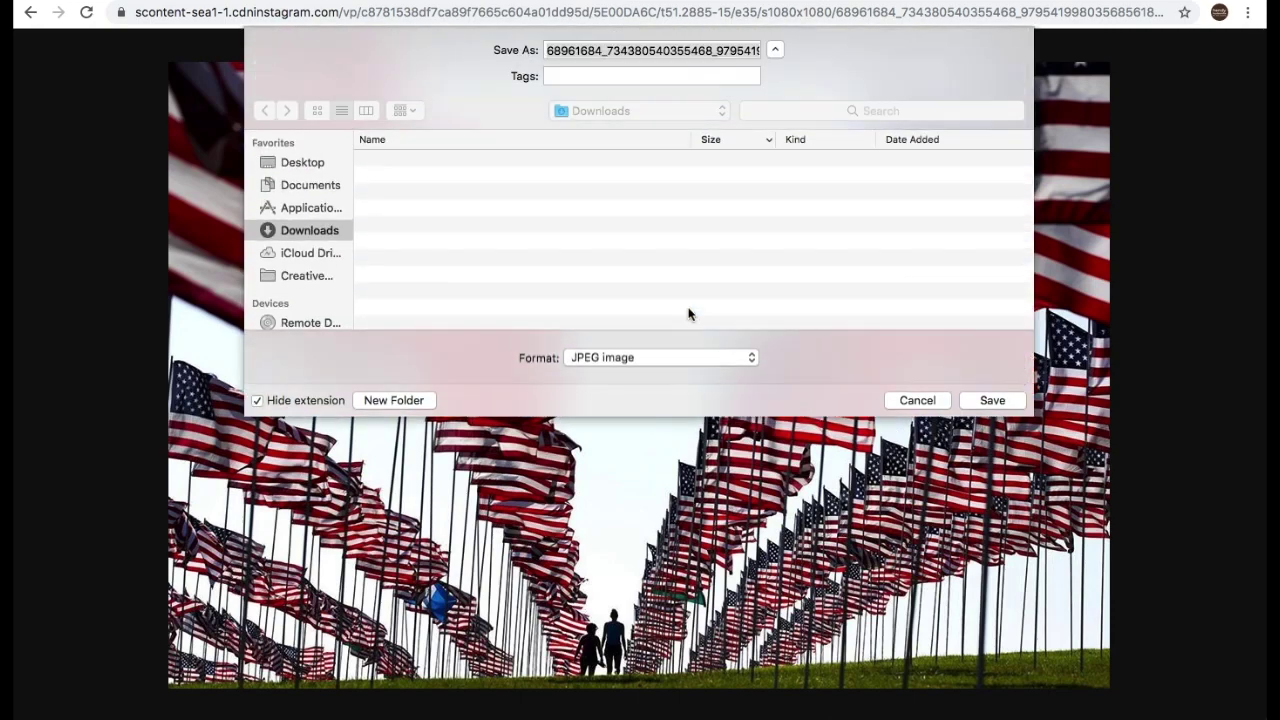
Step: Replace the suggested file name of the JPEG image with "flags in field" for saving in Downloads
click(678, 50)
double_click(678, 50)
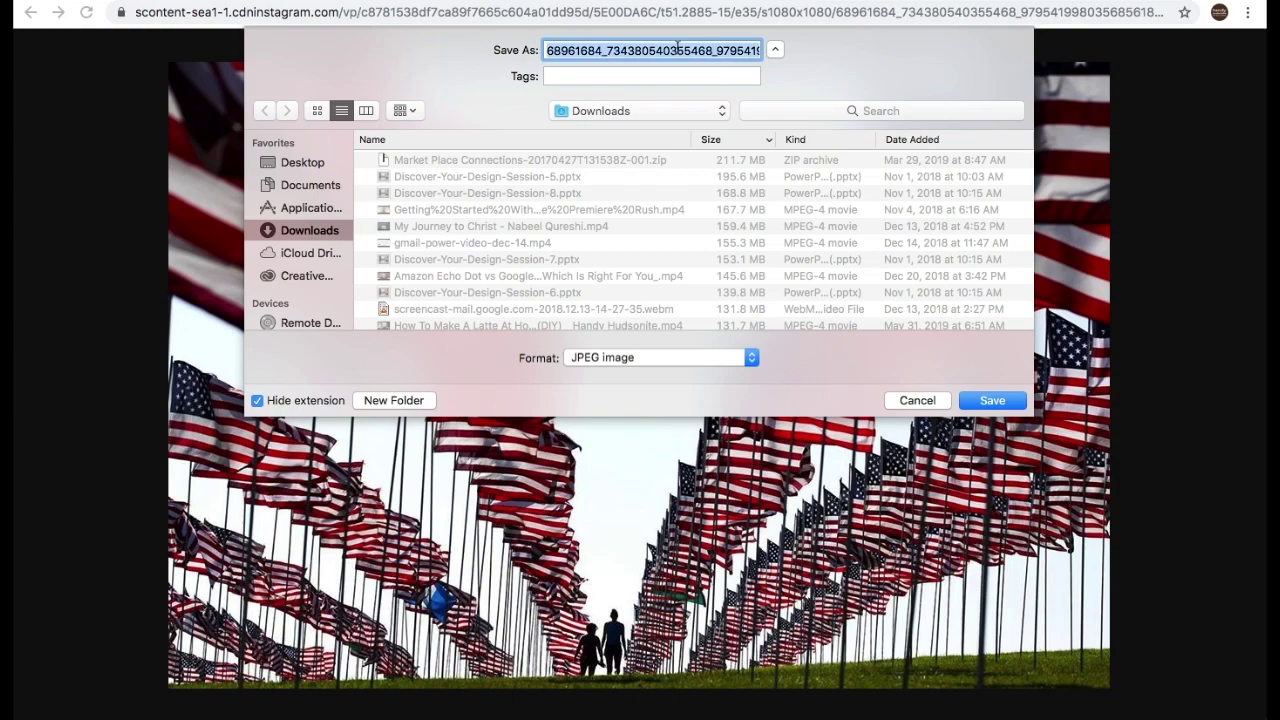
text(flags)
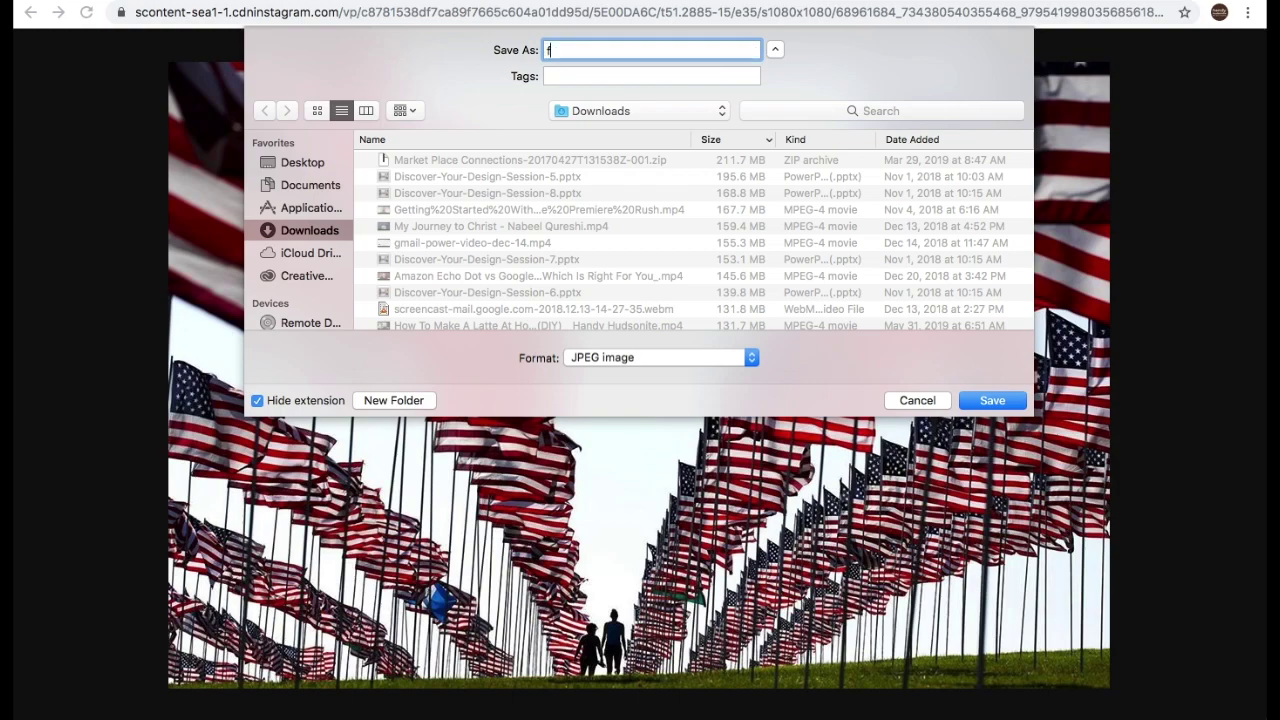
text( in field)
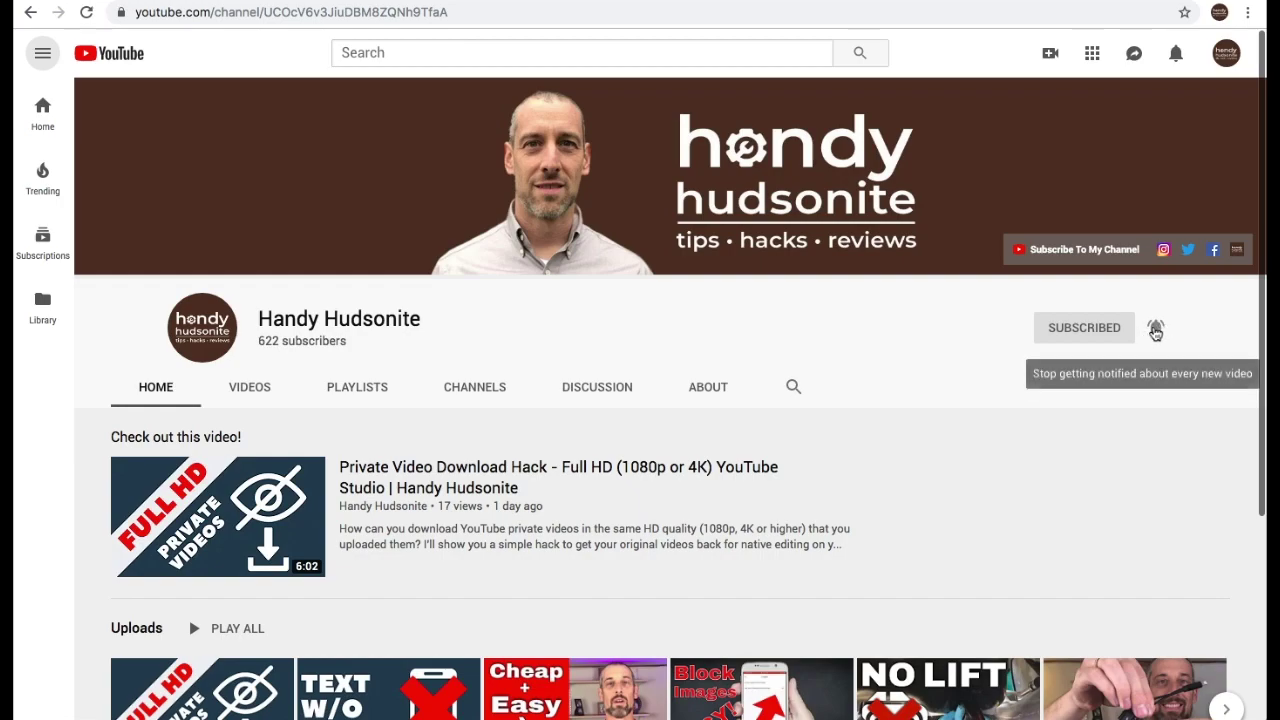
scroll(886, 428, down, 2)
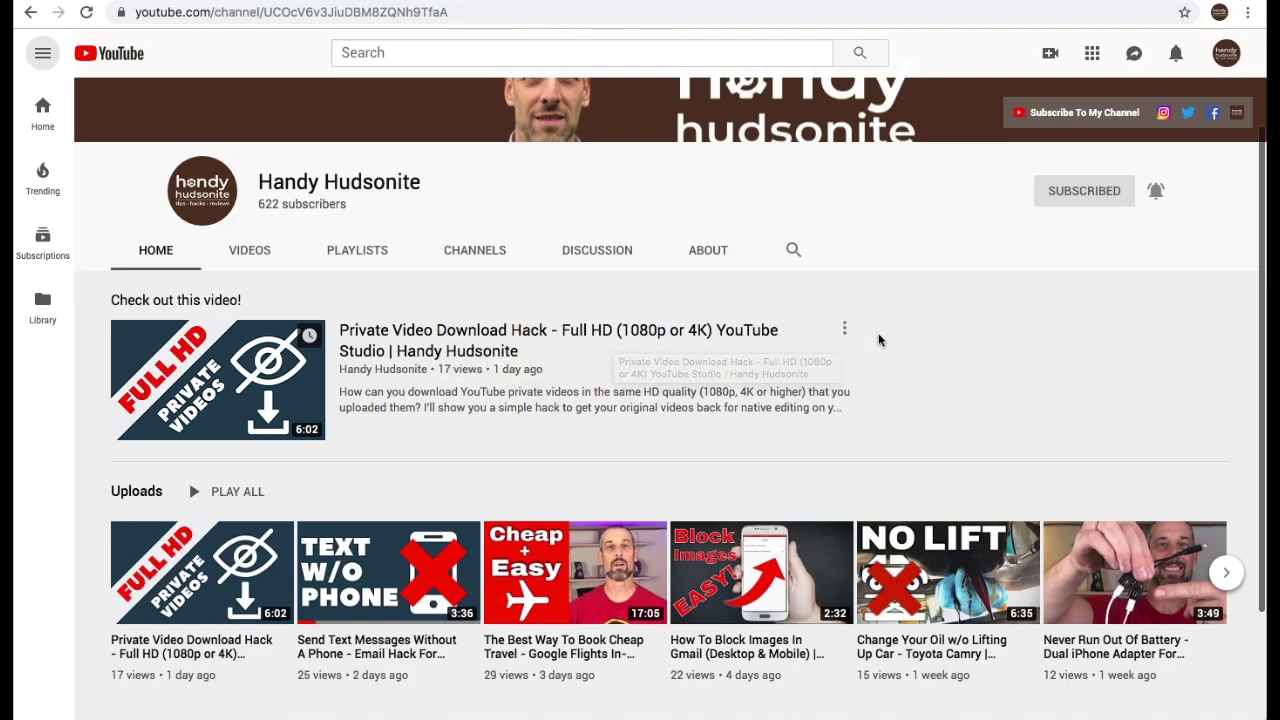
scroll(878, 341, up, 2)
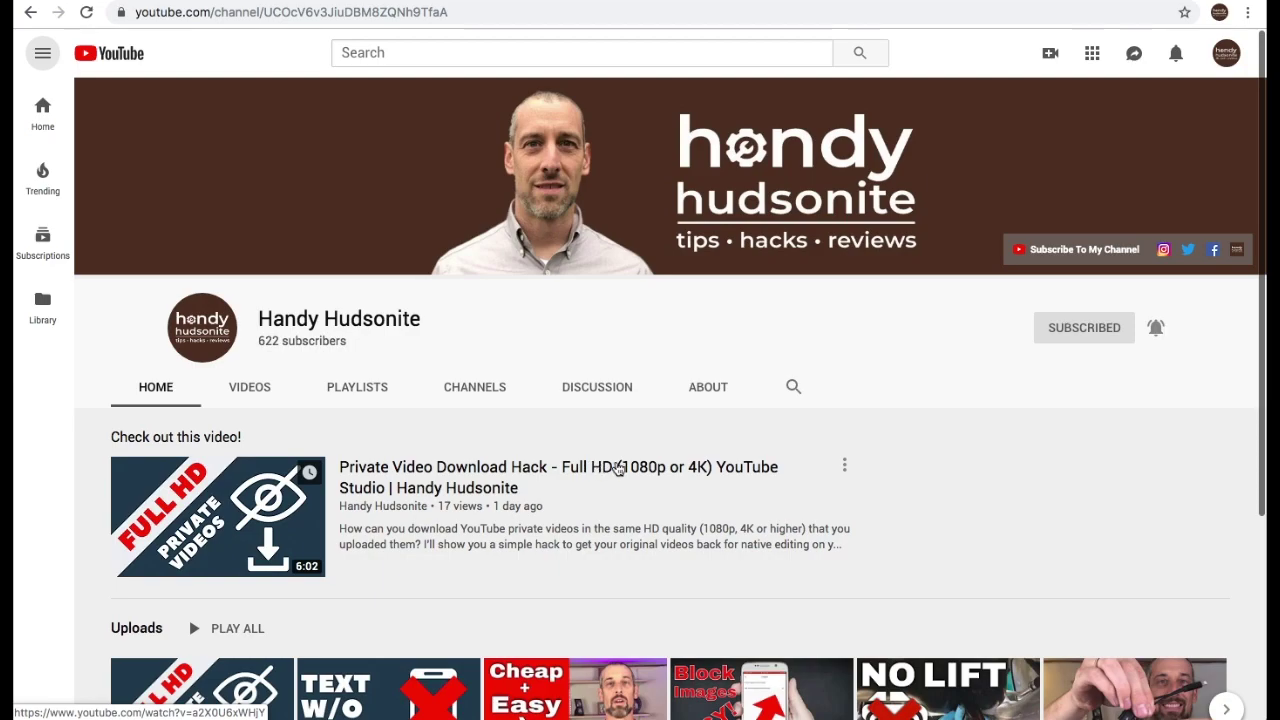